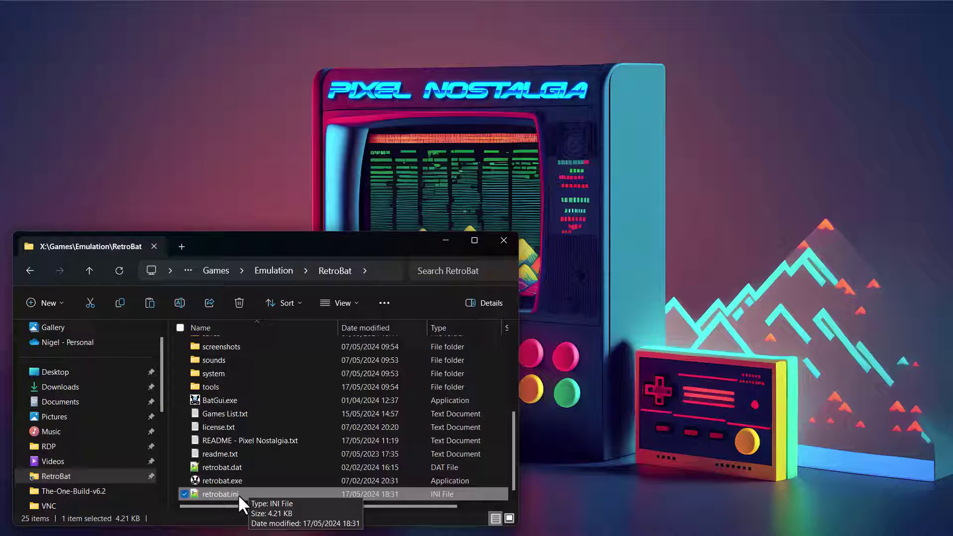
# Step: Open retrobat.ini for editing and set EnableIntro to 0 in the SplashScreen section
pyautogui.doubleClick(239, 494)
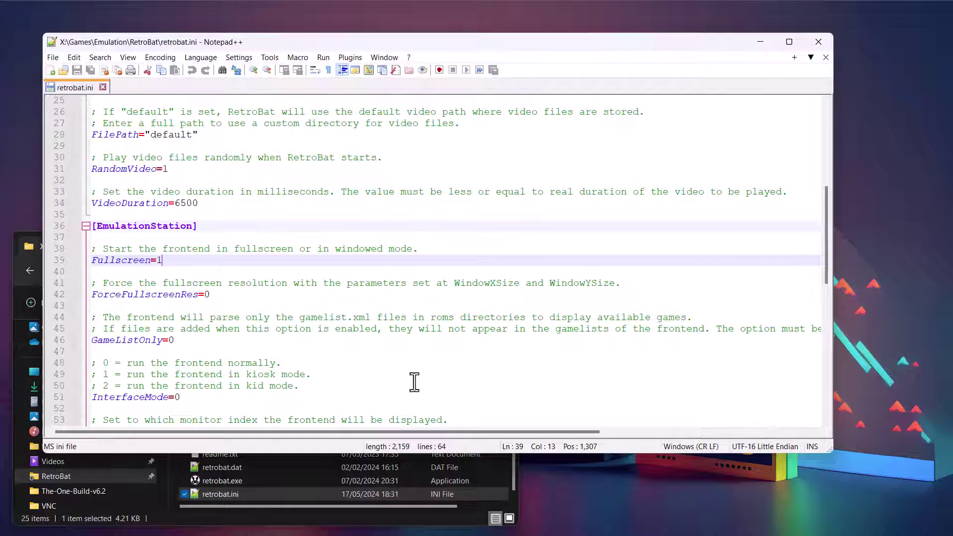
pyautogui.scroll(6, 281, 228)
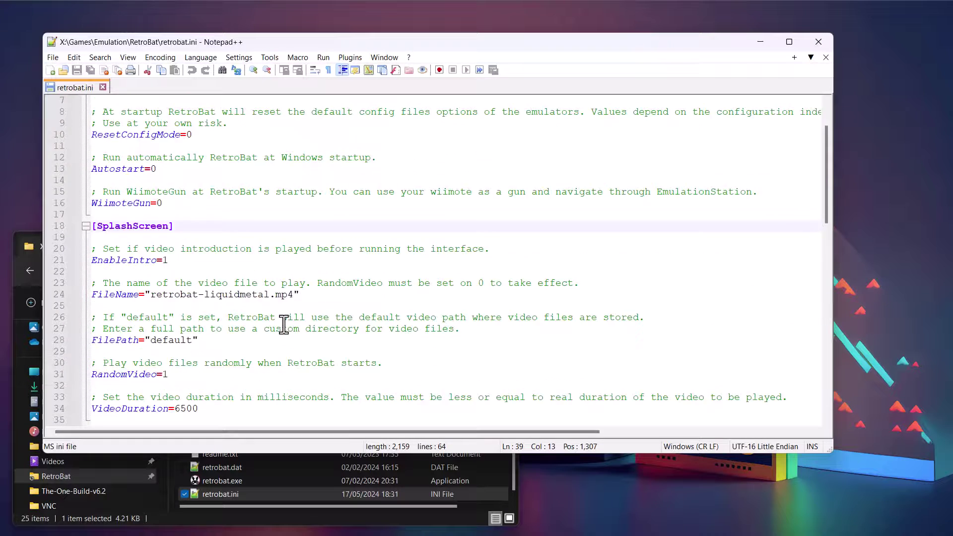
pyautogui.scroll(2, 284, 325)
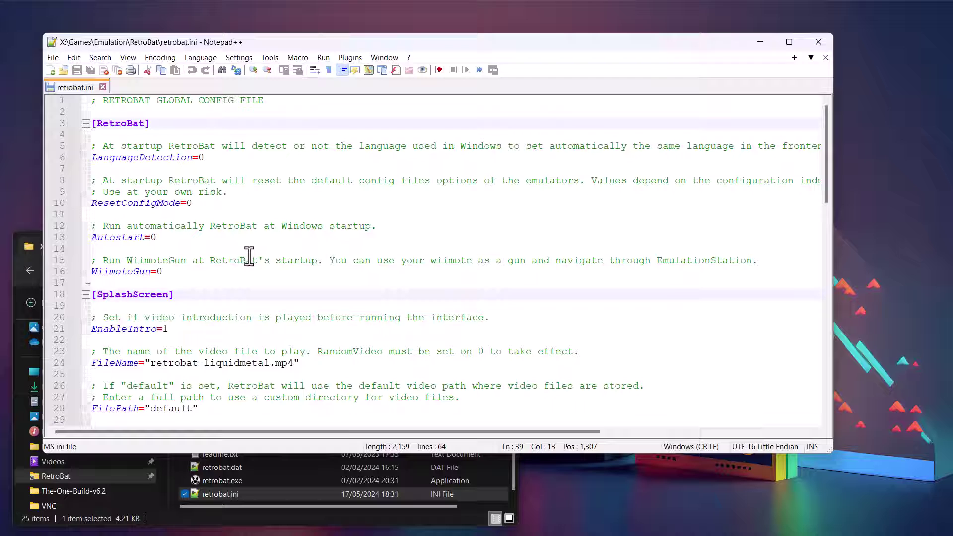
pyautogui.scroll(-4, 221, 249)
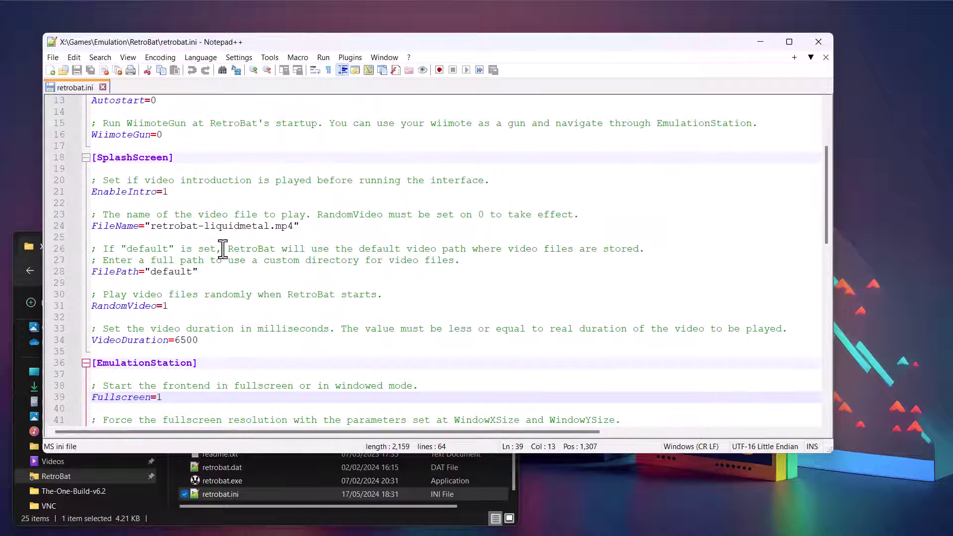
pyautogui.scroll(-1, 214, 211)
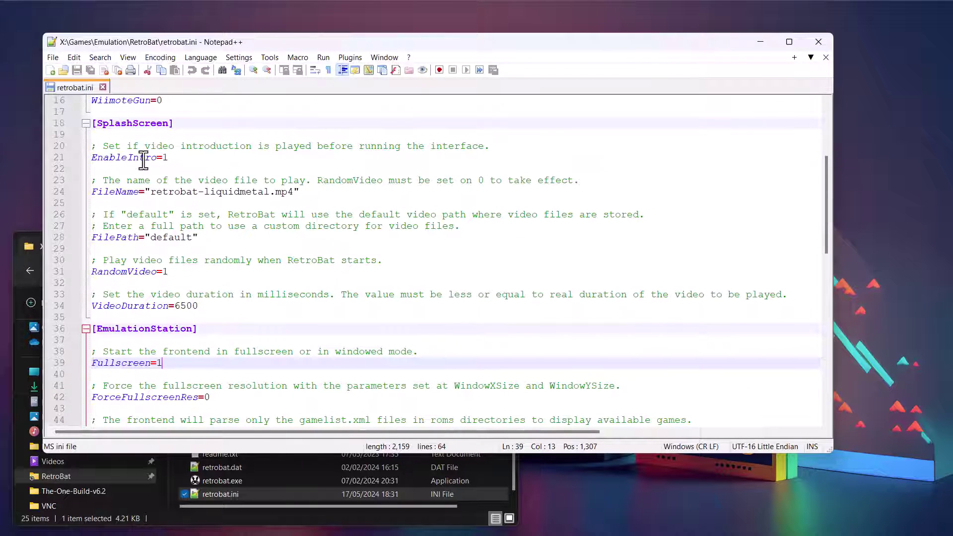
pyautogui.click(193, 159)
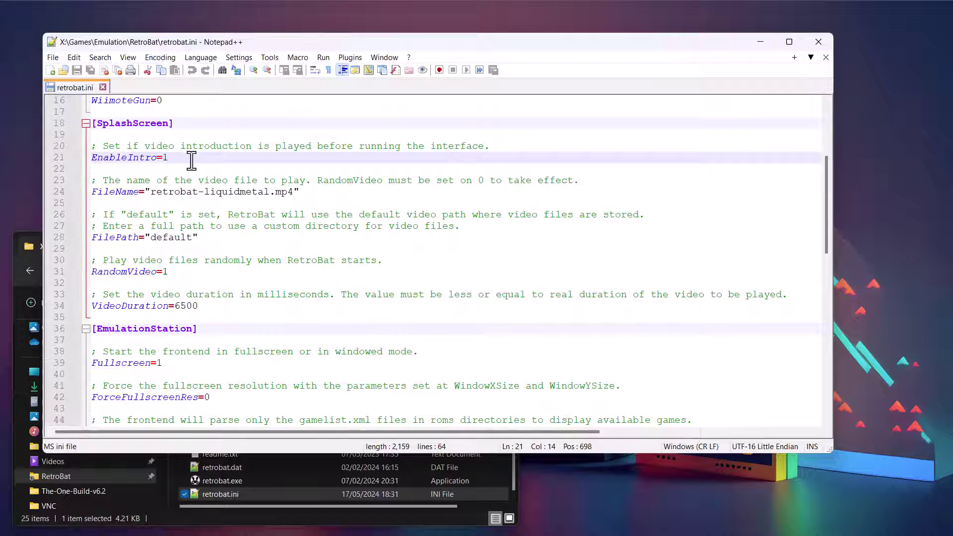
pyautogui.press('BackSpace')
pyautogui.write('0')
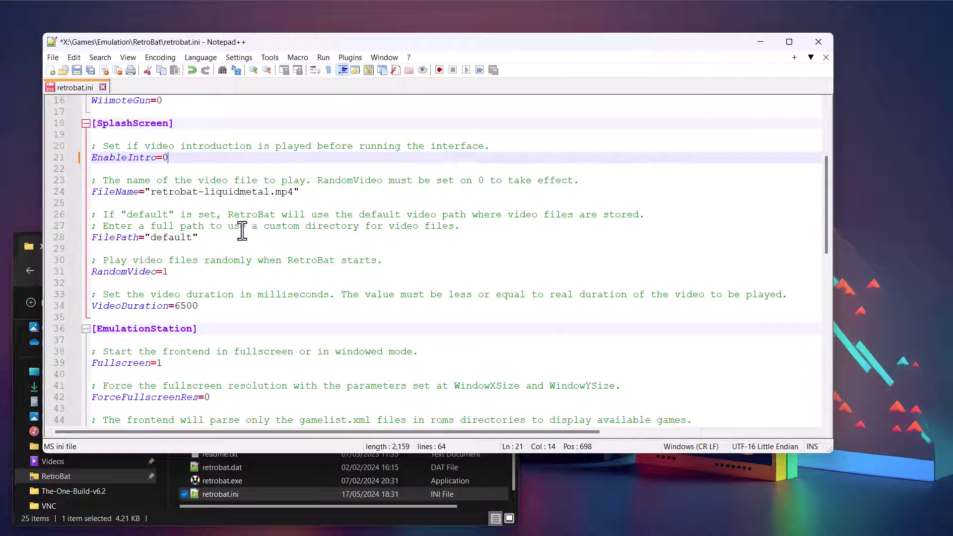
# Step: Set Fullscreen to 0 in the EmulationStation section of retrobat.ini
pyautogui.scroll(-2, 231, 290)
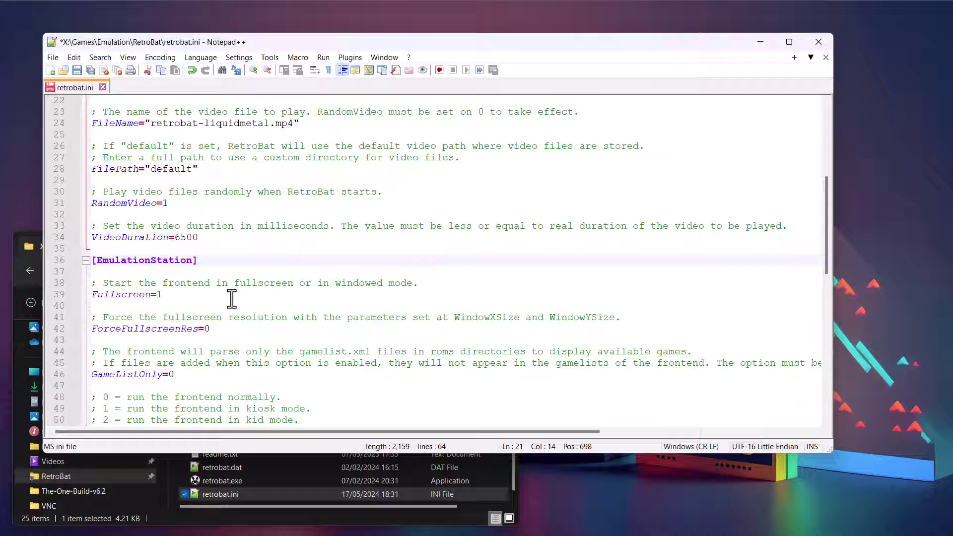
pyautogui.click(206, 296)
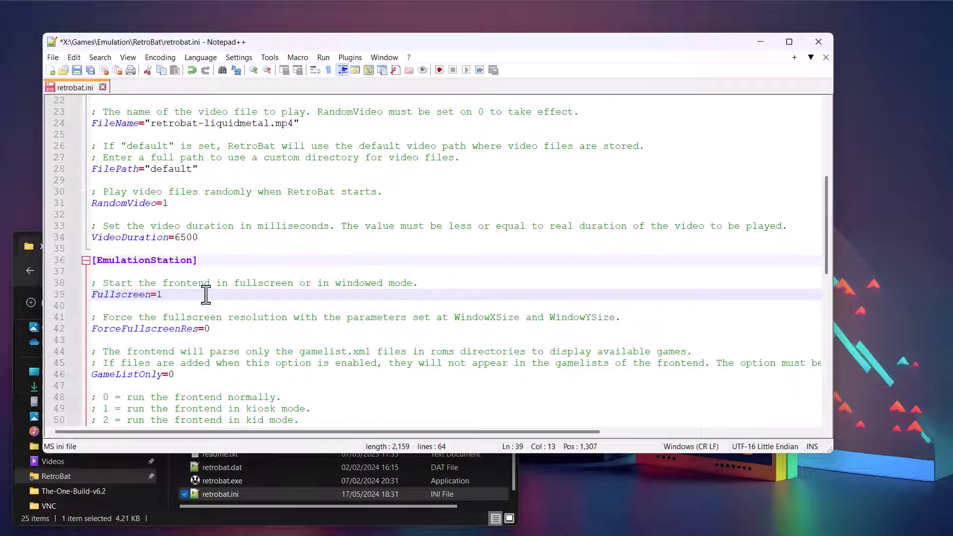
pyautogui.press('BackSpace')
pyautogui.write('0')
# Step: Check the window width and height settings at the end of retrobat.ini, then save and close the file
pyautogui.scroll(-3, 256, 316)
pyautogui.scroll(-3, 256, 316)
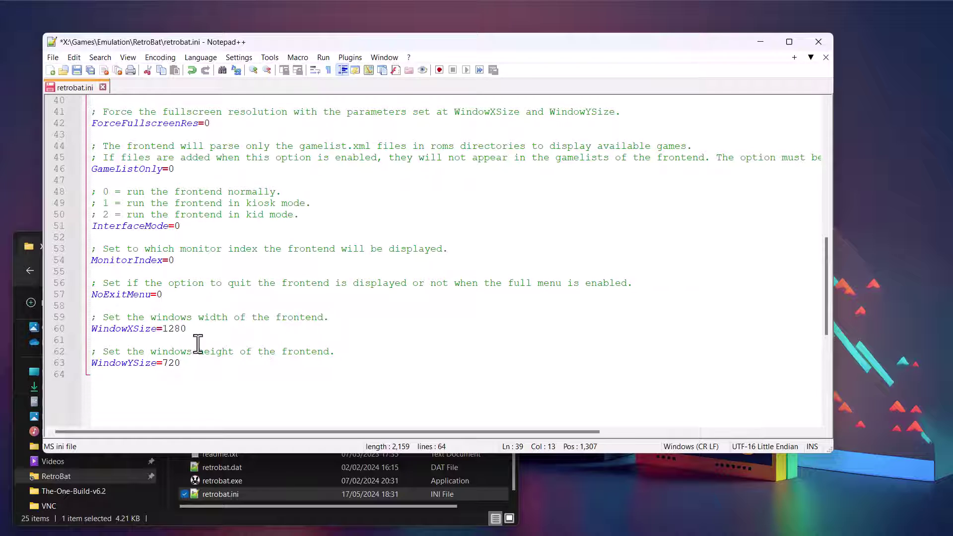
pyautogui.click(78, 70)
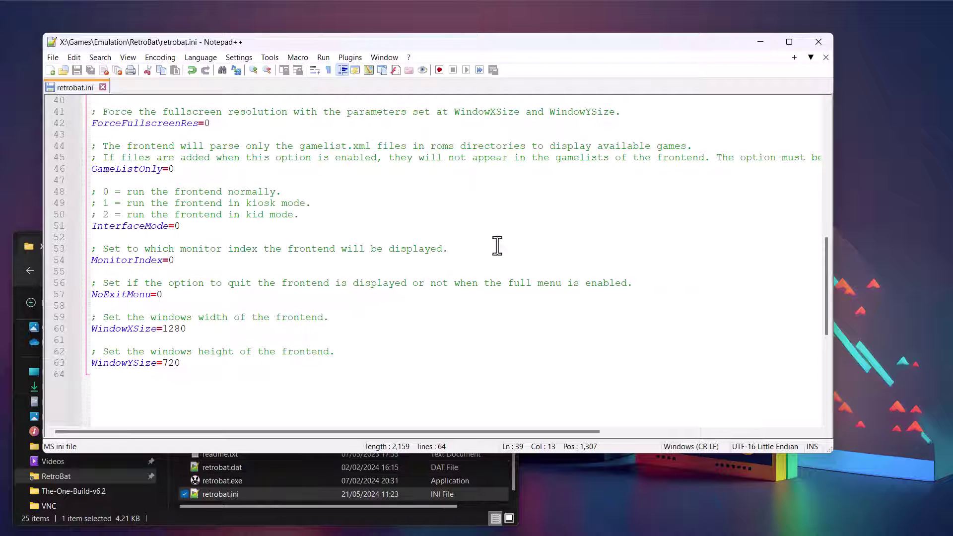
pyautogui.click(823, 45)
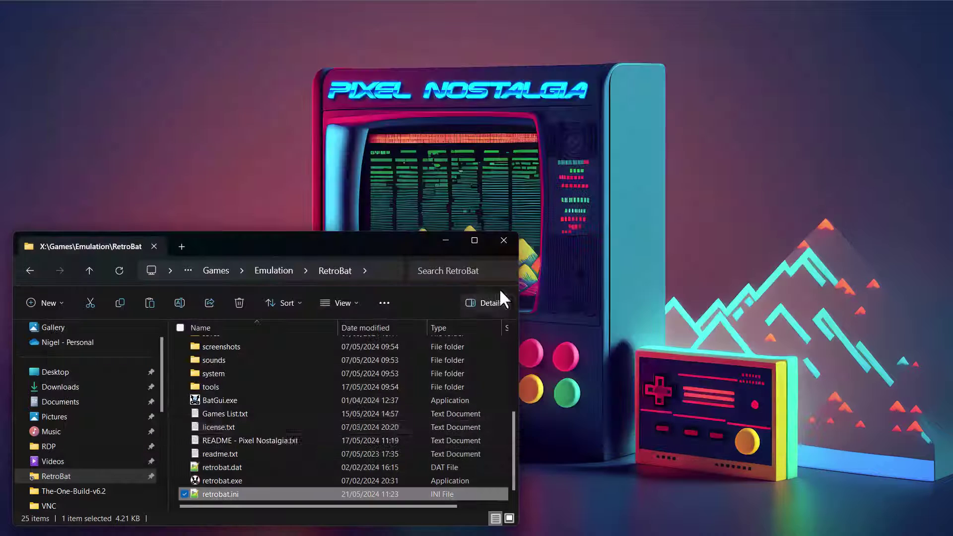
# Step: Open retrobat.ini in Notepad, review the edited settings and close it
pyautogui.rightClick(228, 491)
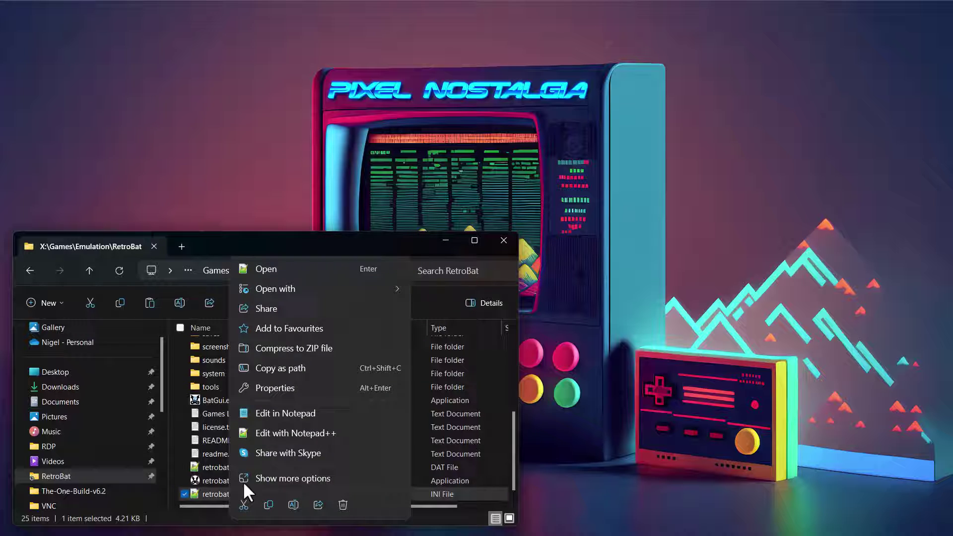
pyautogui.click(306, 395)
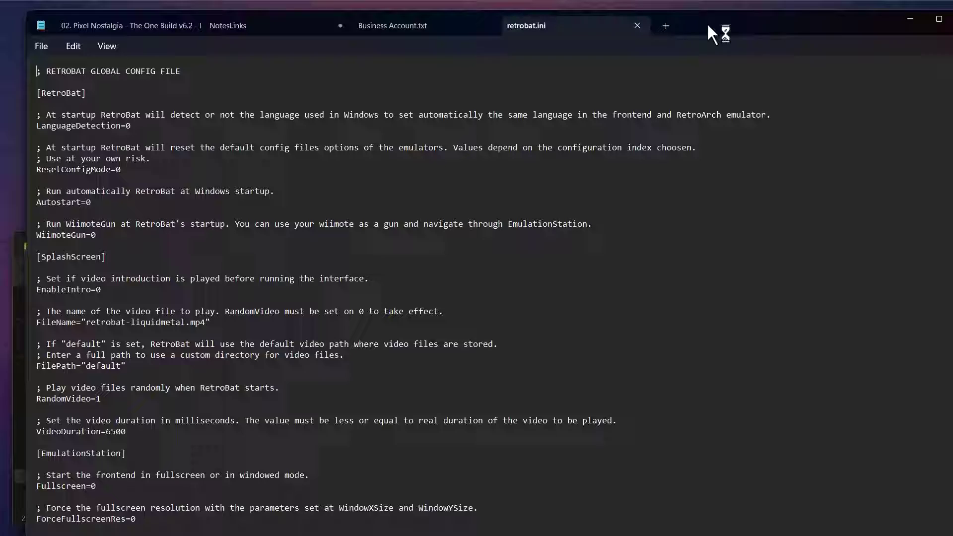
pyautogui.moveTo(707, 22); pyautogui.dragTo(686, 2)
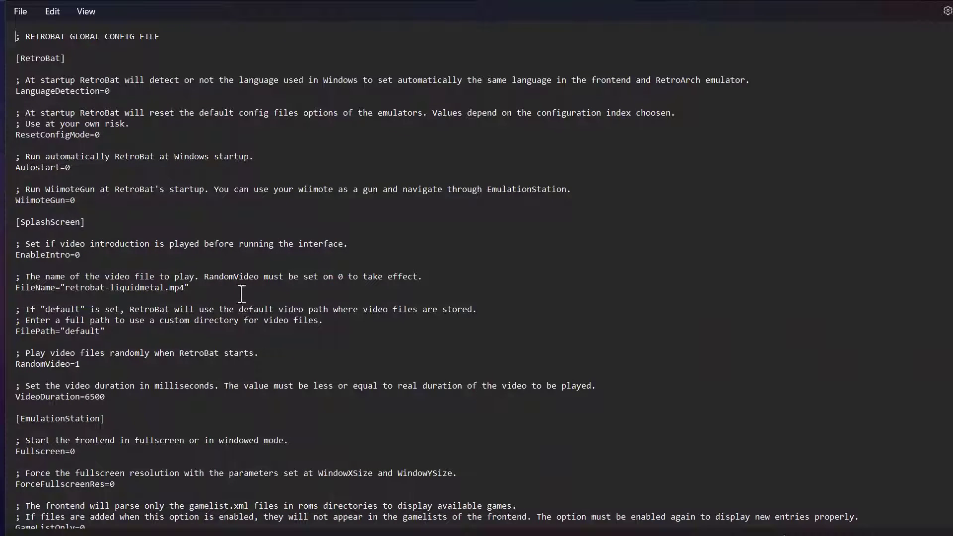
pyautogui.scroll(-3, 147, 353)
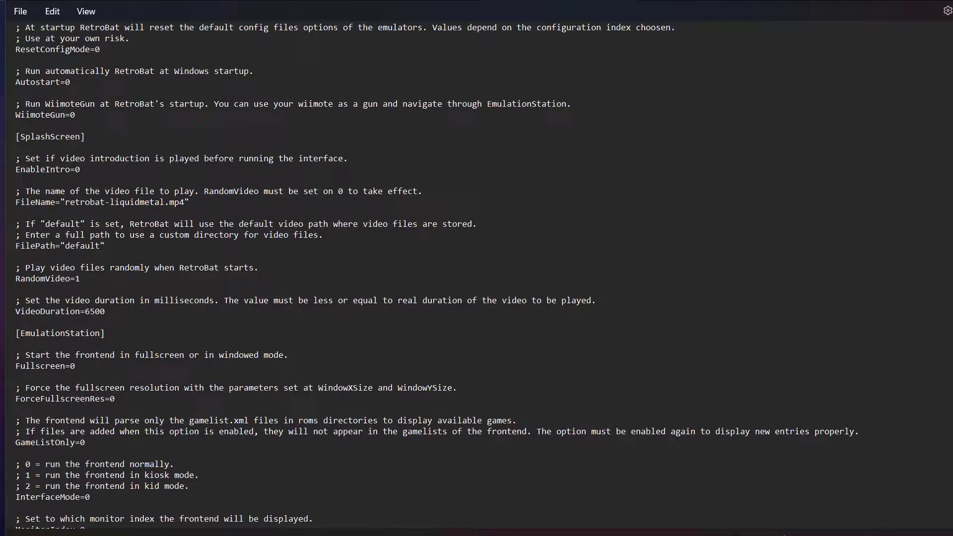
pyautogui.click(944, 6)
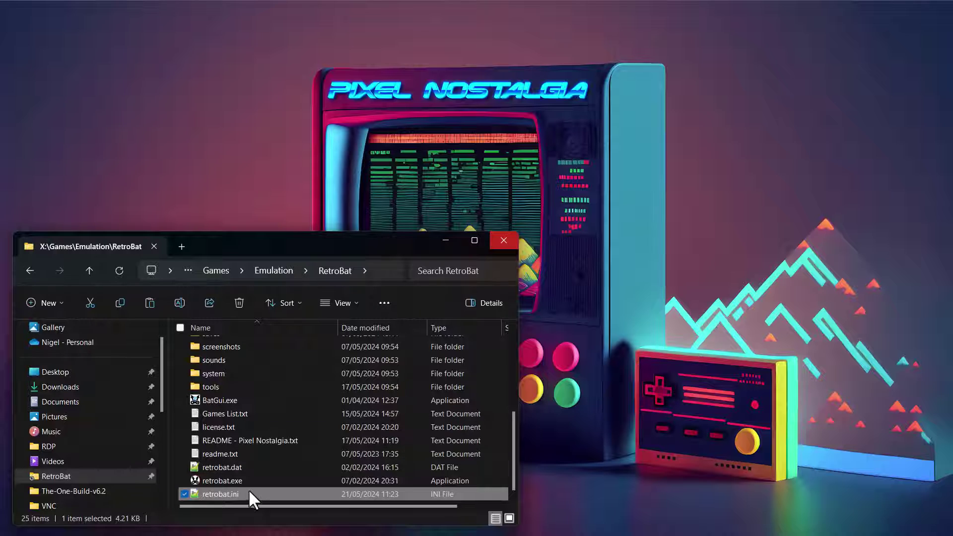
# Step: Launch RetroBat from retrobat.exe and move the system selection to Sega 32X
pyautogui.click(244, 478)
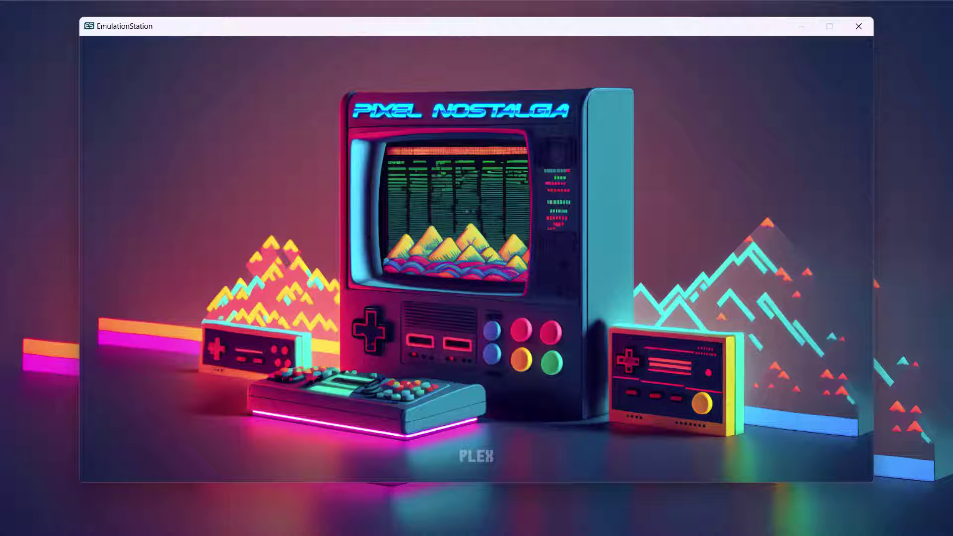
pyautogui.press('Right')
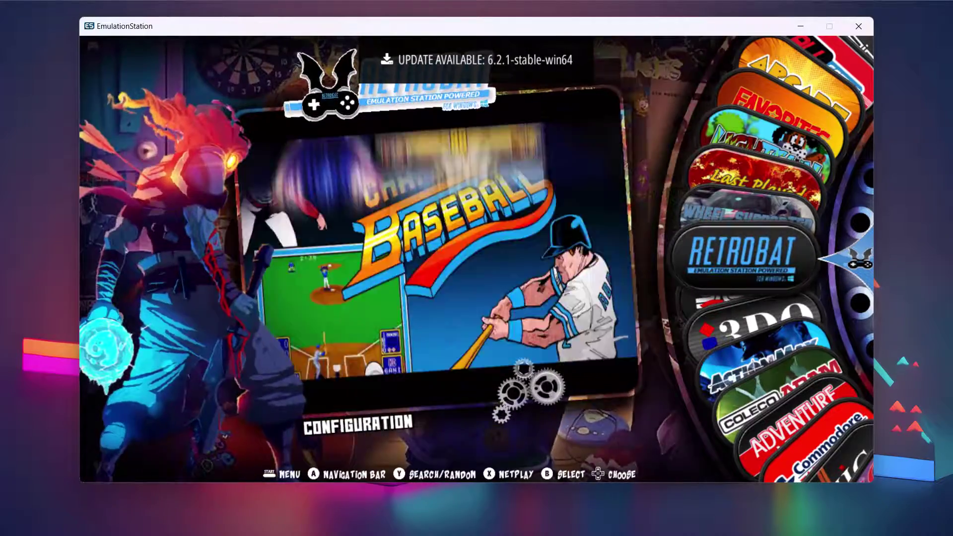
pyautogui.press('Down')
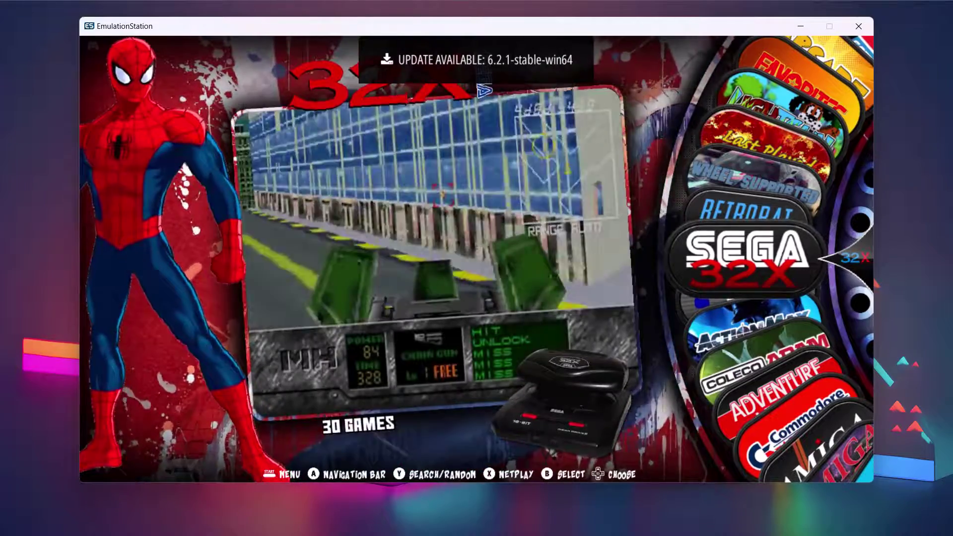
# Step: Open EmulationStation's sound settings
pyautogui.press('Escape')
pyautogui.press('Down')
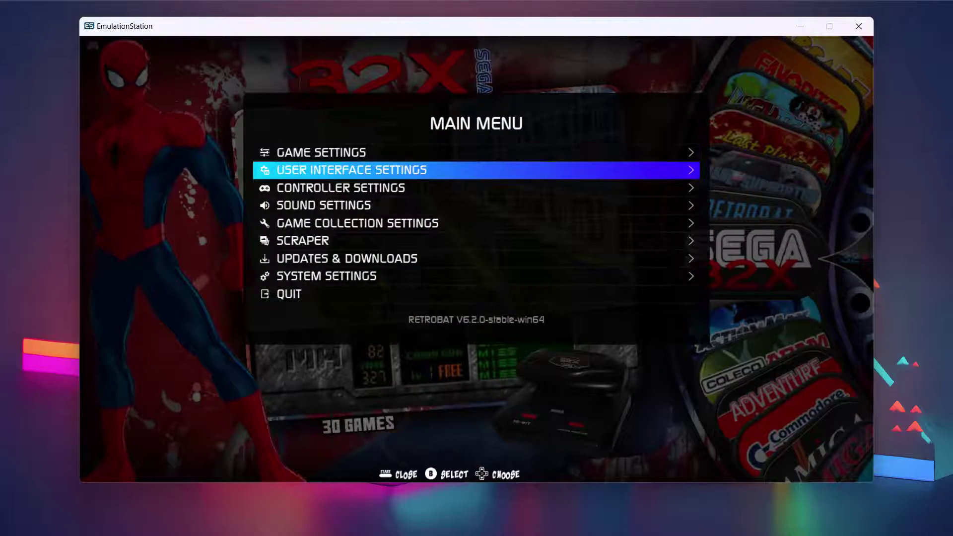
pyautogui.press('Down')
pyautogui.press('Down')
pyautogui.press('Down')
pyautogui.press('Up')
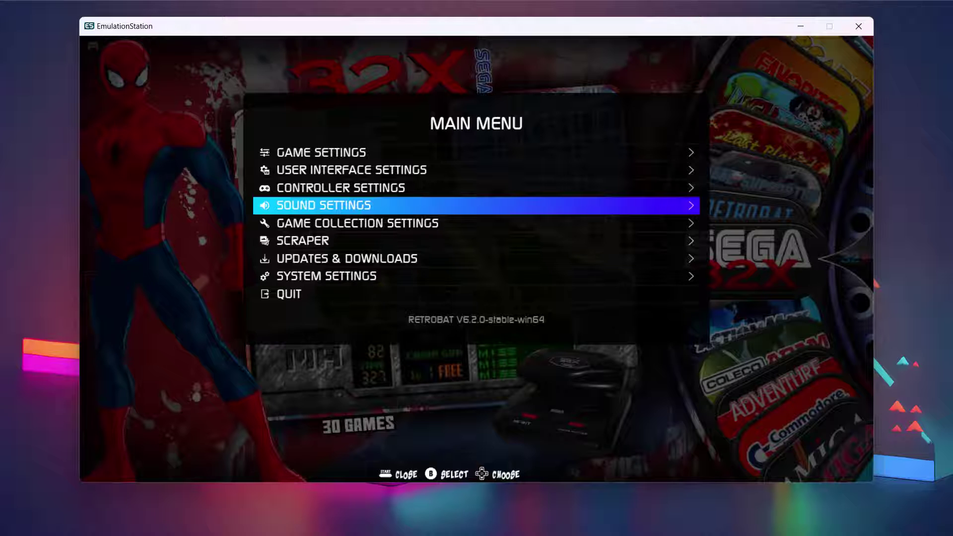
pyautogui.press('Return')
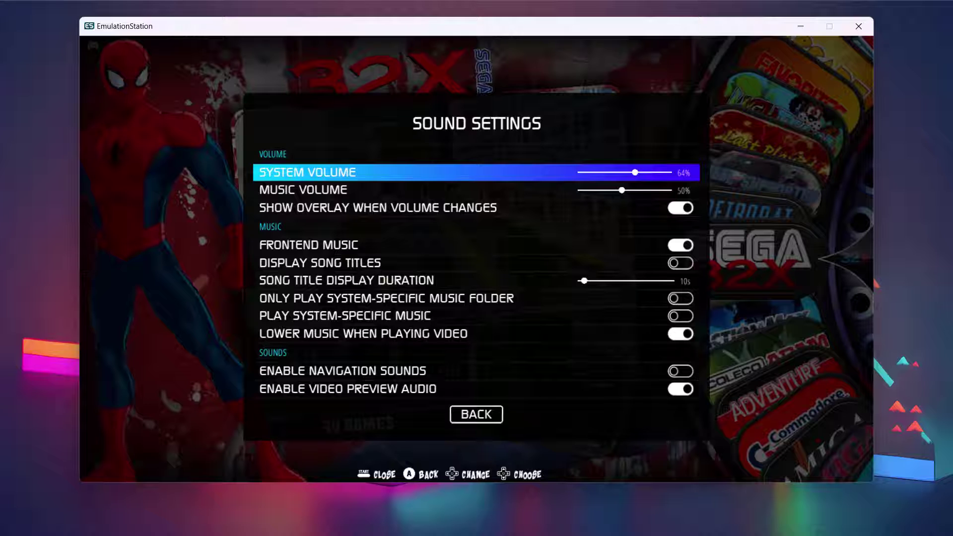
# Step: Lower the system volume well below 40% and return to the system selection screen
pyautogui.press('Left')
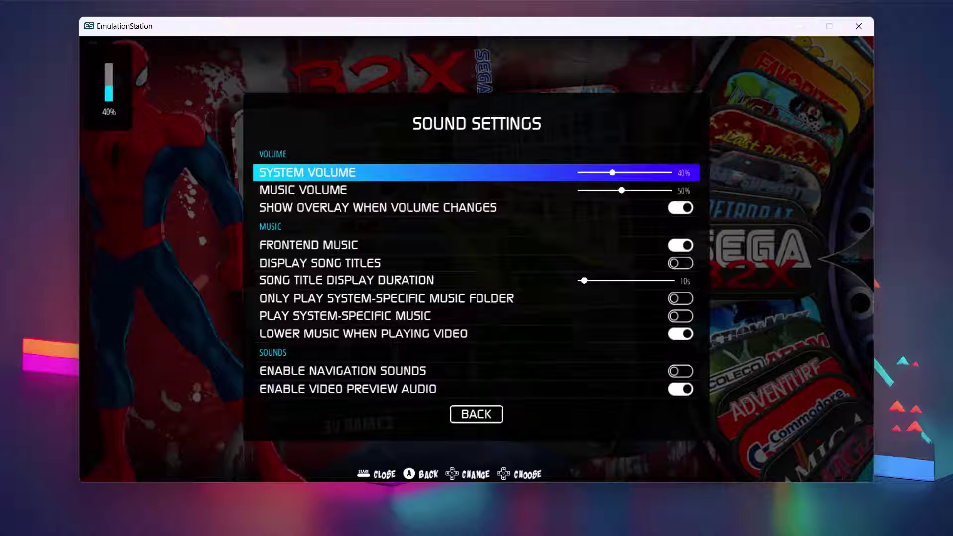
pyautogui.press('Left')
pyautogui.press('Left')
pyautogui.press('Left')
pyautogui.press('Left')
pyautogui.press('Left')
pyautogui.press('Left')
pyautogui.press('Left')
pyautogui.press('Left')
pyautogui.press('Left')
pyautogui.press('Left')
pyautogui.press('Left')
pyautogui.press('Left')
pyautogui.press('Left')
pyautogui.press('Left')
pyautogui.press('Left')
pyautogui.press('Left')
pyautogui.press('Escape')
pyautogui.press('Escape')
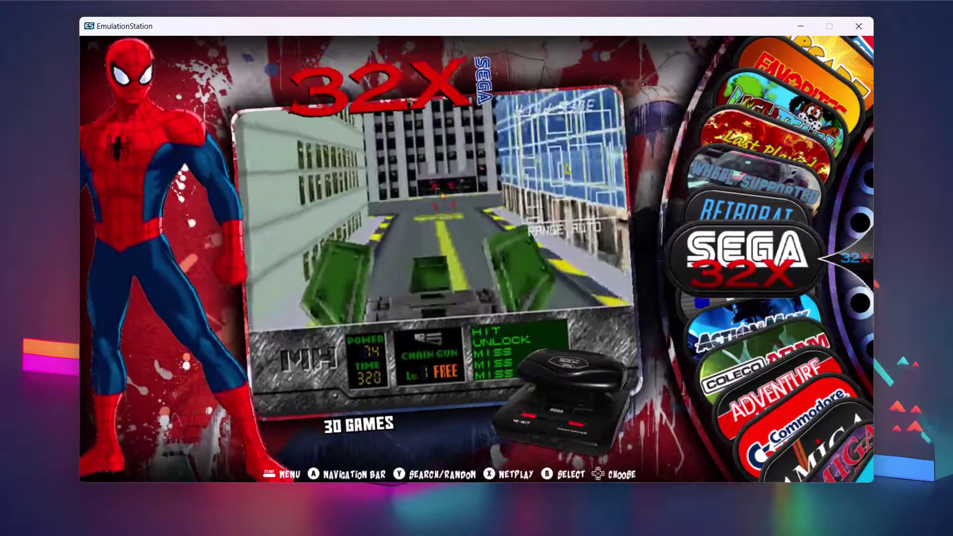
# Step: Open EmulationStation's Updates & Downloads settings
pyautogui.press('F1')
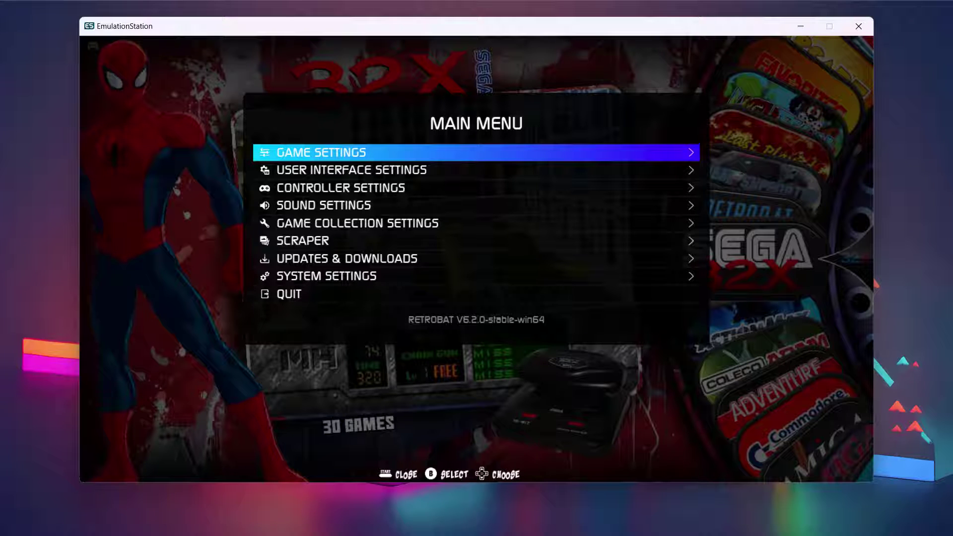
pyautogui.press('Down')
pyautogui.press('Down')
pyautogui.press('Down')
pyautogui.press('Down')
pyautogui.press('Down')
pyautogui.press('Down')
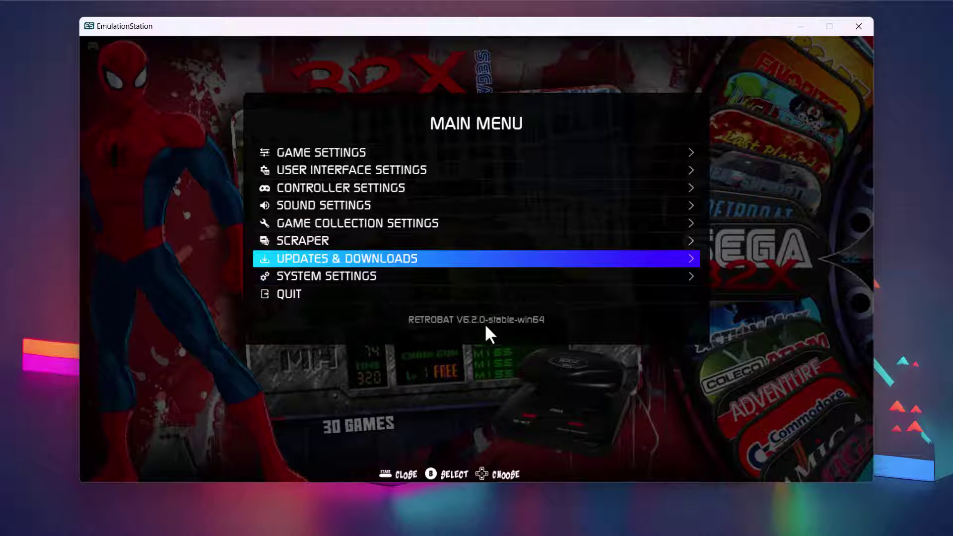
pyautogui.press('Return')
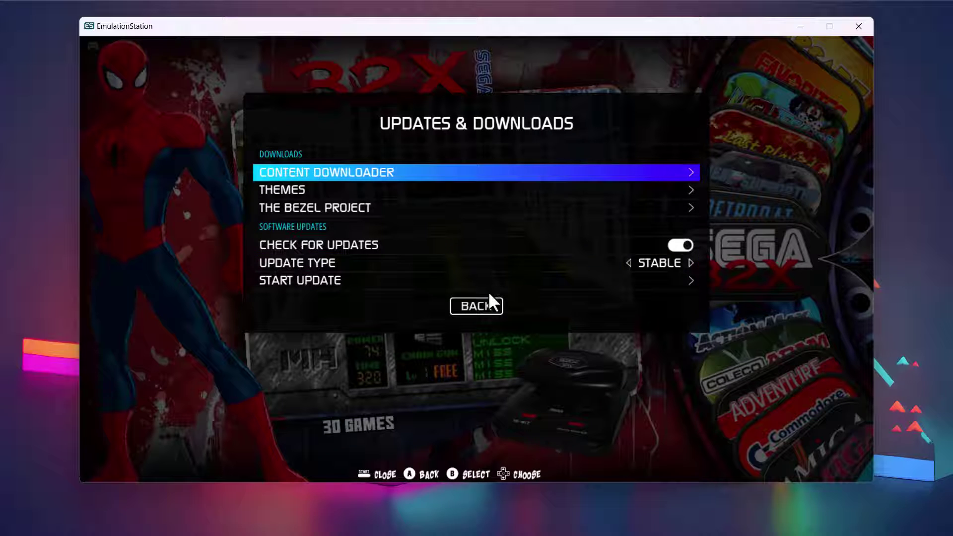
# Step: Review the available update types, Stable and Beta, and choose Stable
pyautogui.press('Down')
pyautogui.press('Down')
pyautogui.press('Down')
pyautogui.press('Down')
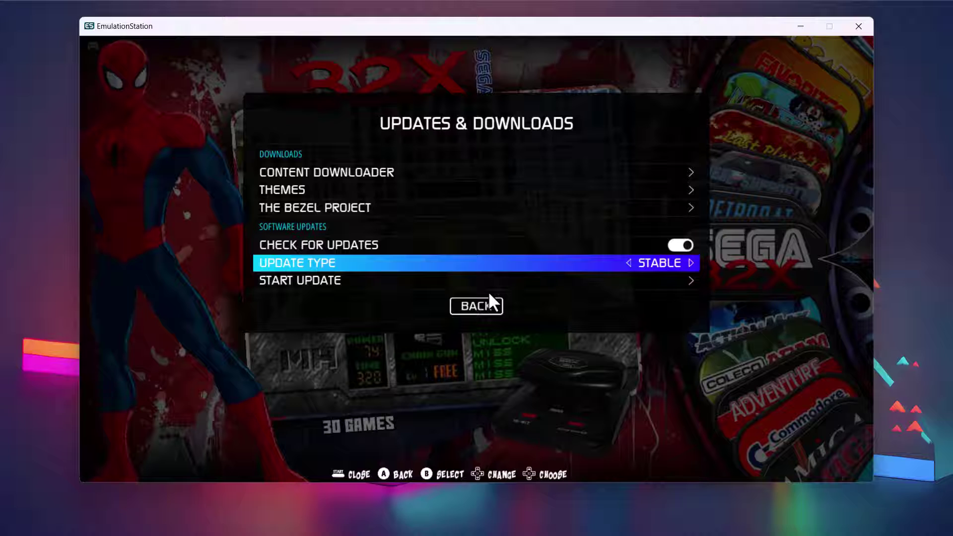
pyautogui.press('Return')
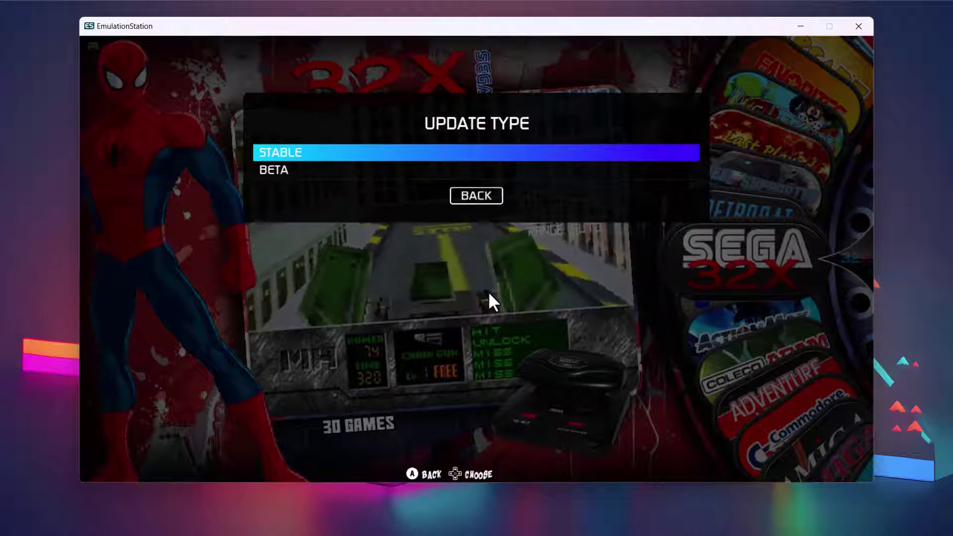
pyautogui.press('Down')
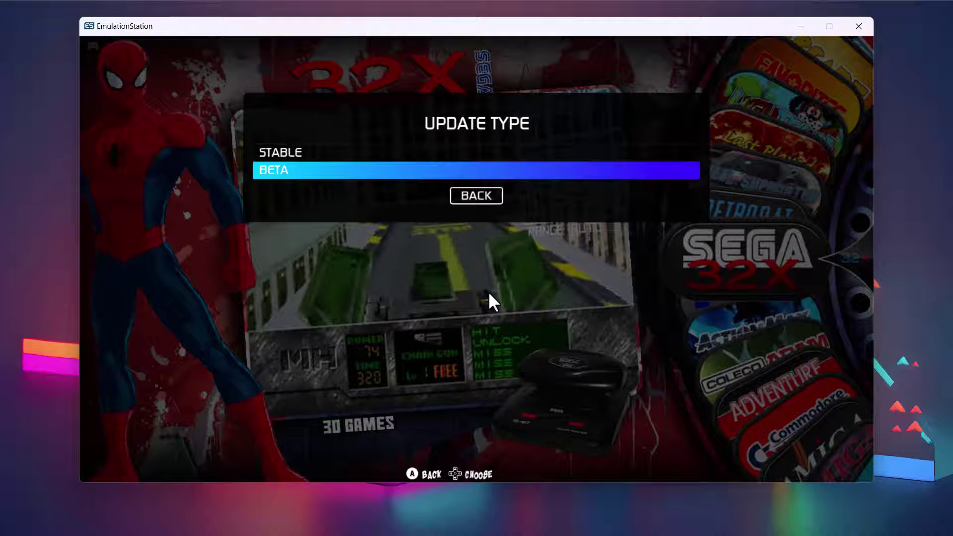
pyautogui.press('Up')
pyautogui.press('Return')
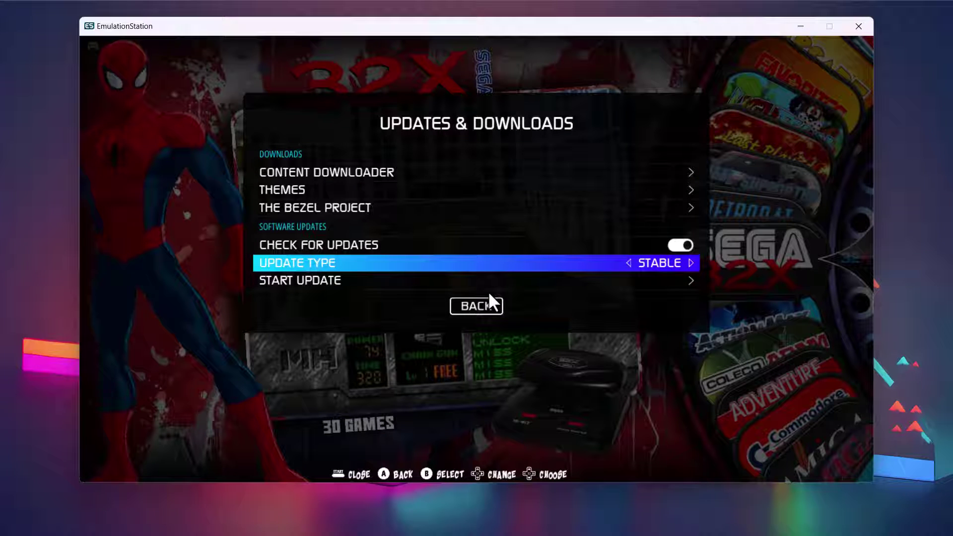
# Step: Start the RetroBat update and accept updating to version 6.2.1-stable-win64
pyautogui.press('Down')
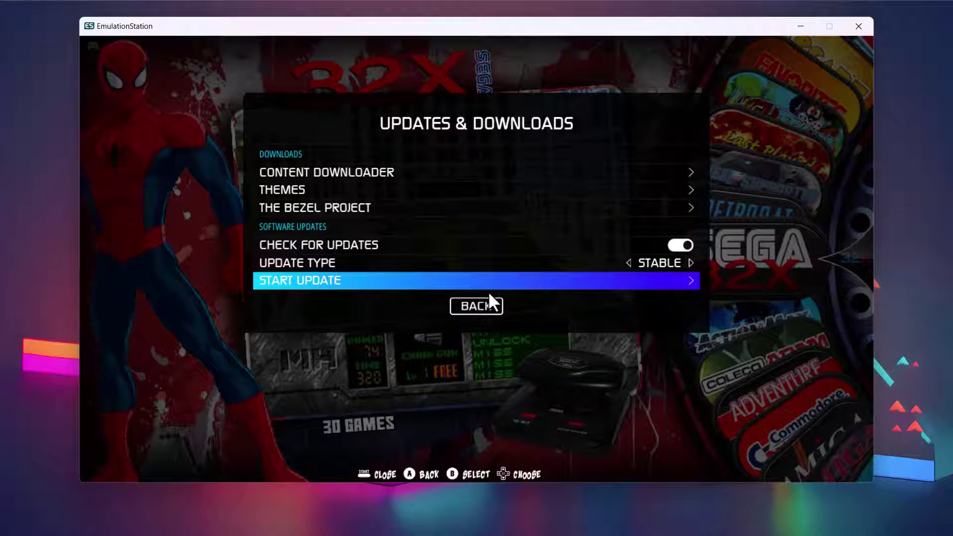
pyautogui.press('Return')
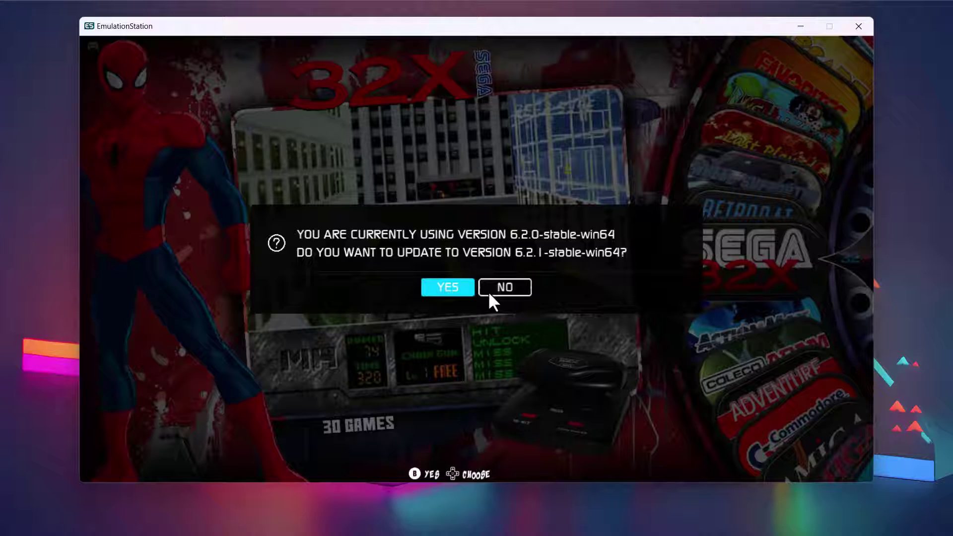
pyautogui.press('Return')
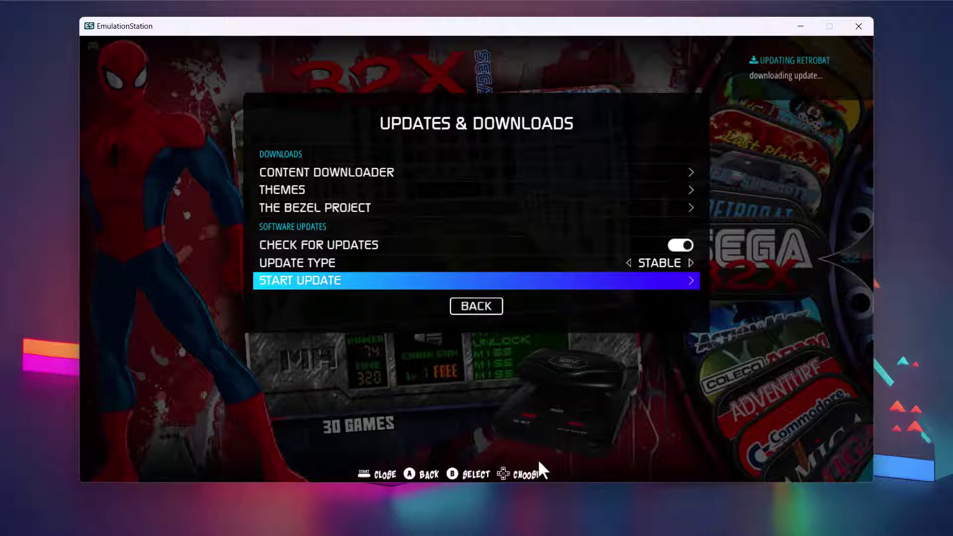
# Step: Switch to Microsoft Edge, search the web for retrobat and open the official retrobat.org website
pyautogui.moveTo(451, 534)
pyautogui.rightClick(450, 534)
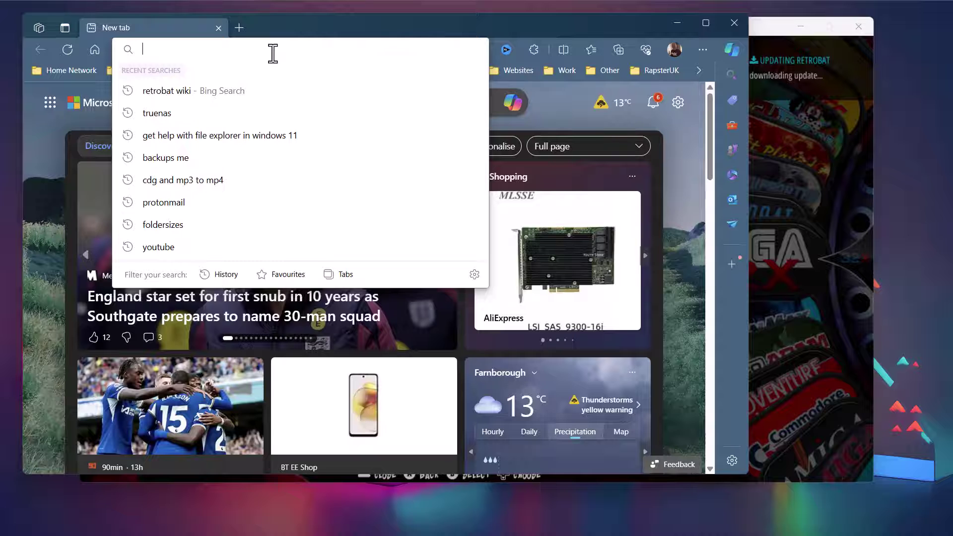
pyautogui.write('retro')
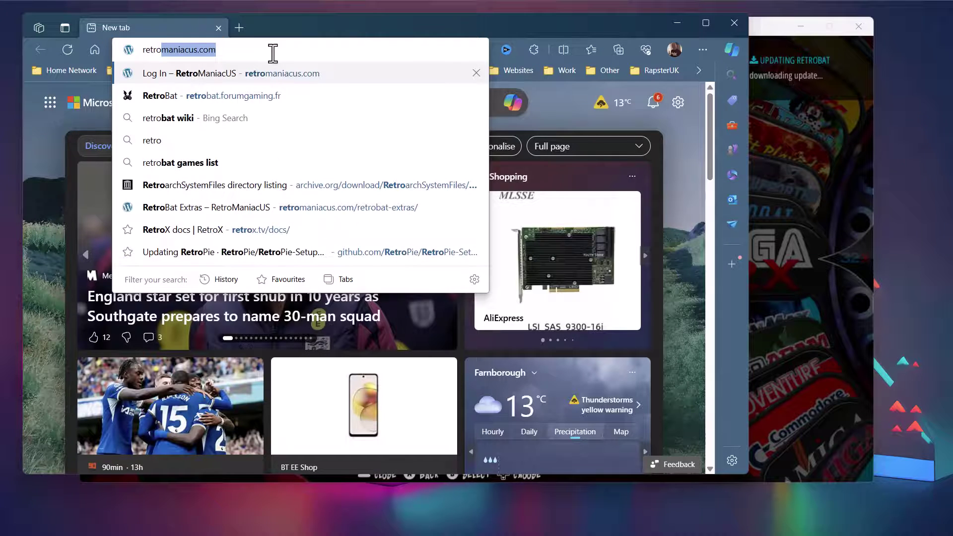
pyautogui.write('bat')
pyautogui.press('Return')
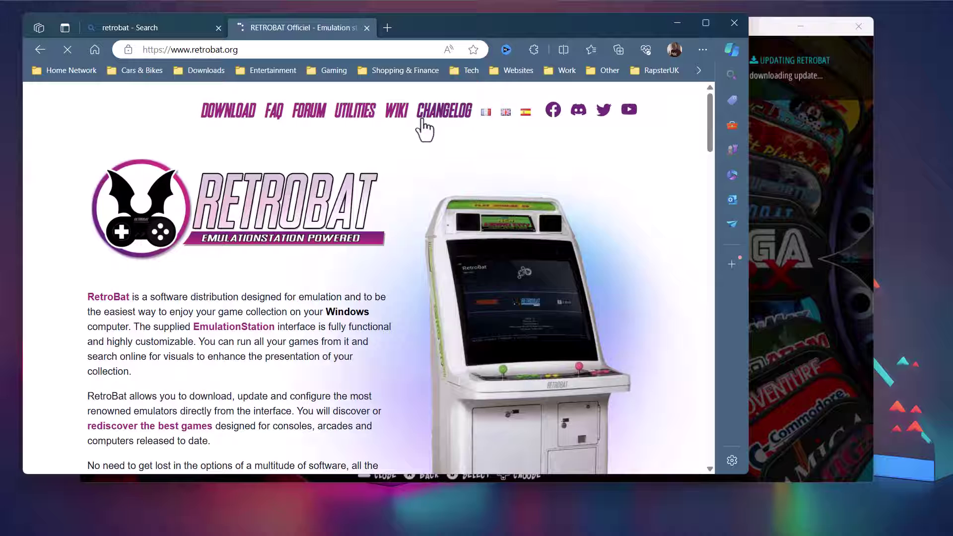
# Step: Open the RetroBat website's changelog page and translate it from French to English
pyautogui.click(439, 119)
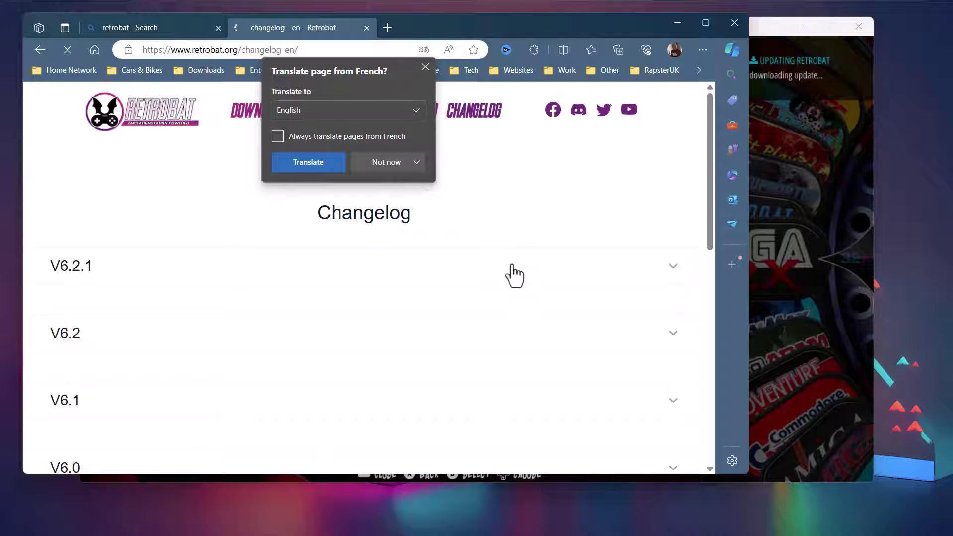
pyautogui.click(301, 163)
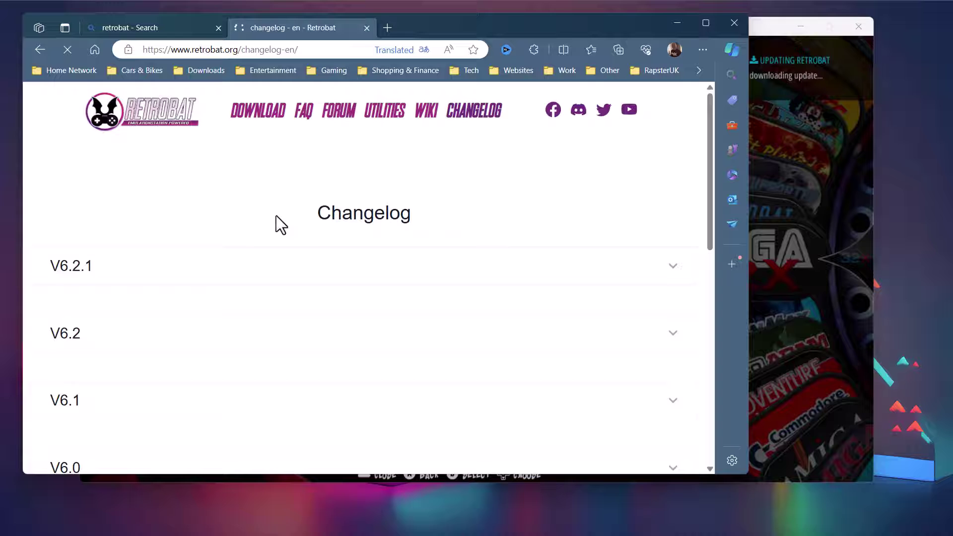
pyautogui.scroll(-1, 155, 383)
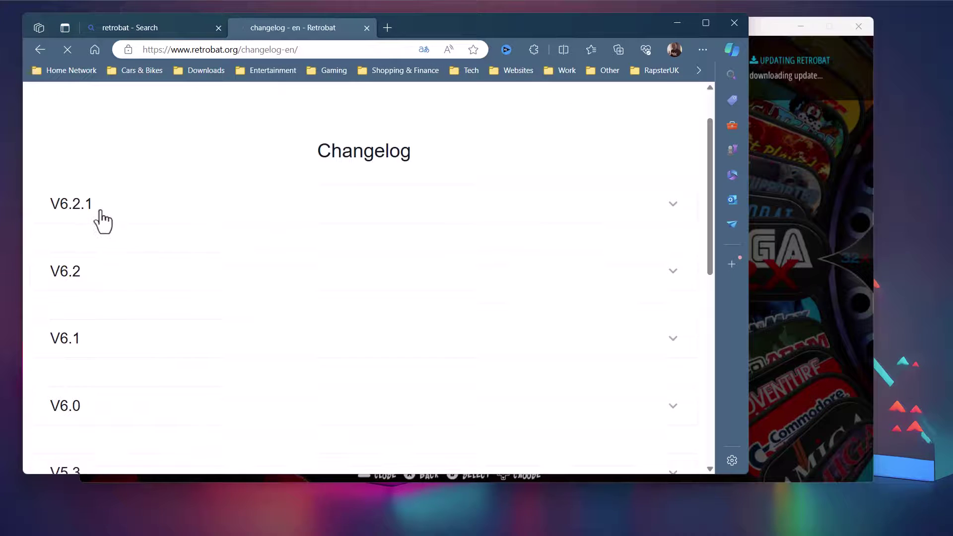
pyautogui.click(109, 286)
pyautogui.scroll(-1, 138, 384)
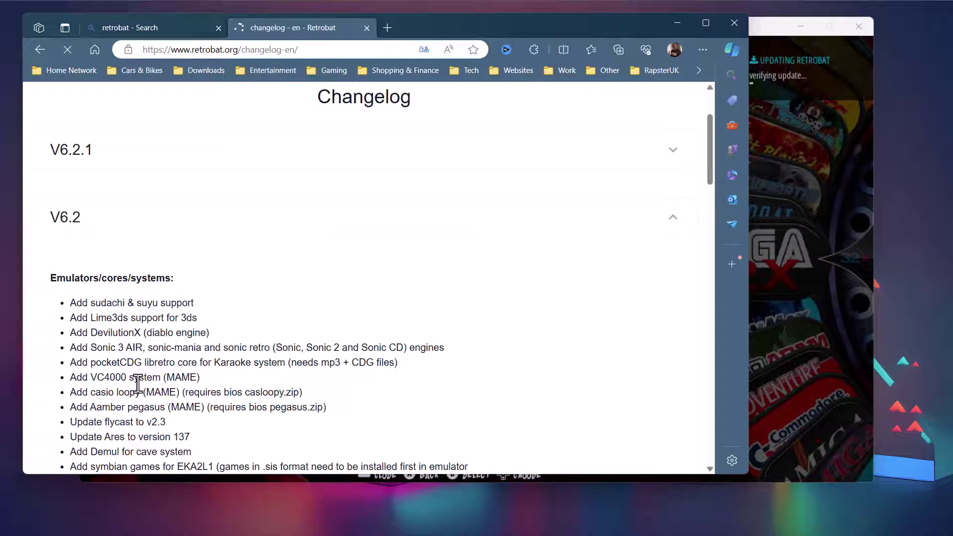
pyautogui.scroll(-6, 137, 387)
pyautogui.scroll(5, 130, 441)
pyautogui.click(143, 166)
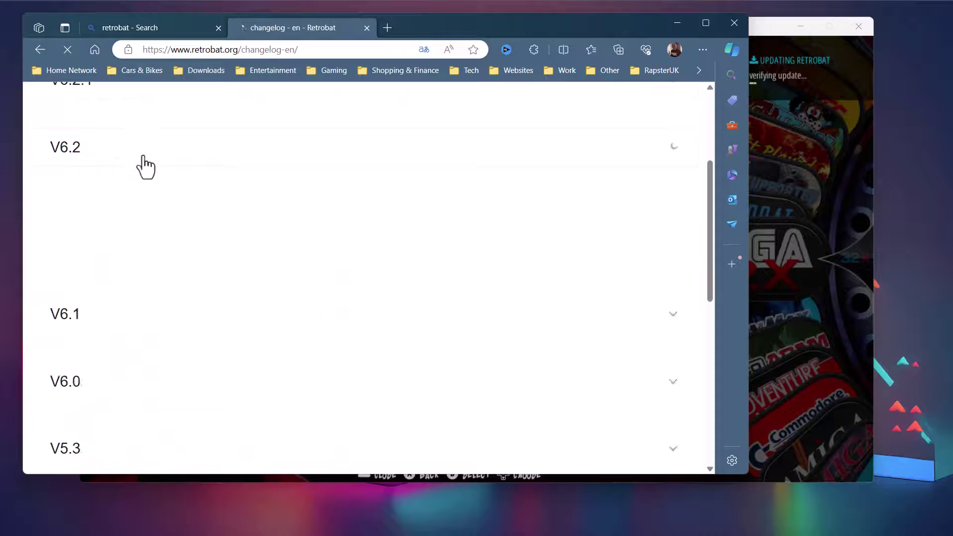
# Step: Expand the V6.2.1 changelog entry and read through its emulators/cores, fixes, features and other changes
pyautogui.scroll(3, 154, 249)
pyautogui.click(141, 205)
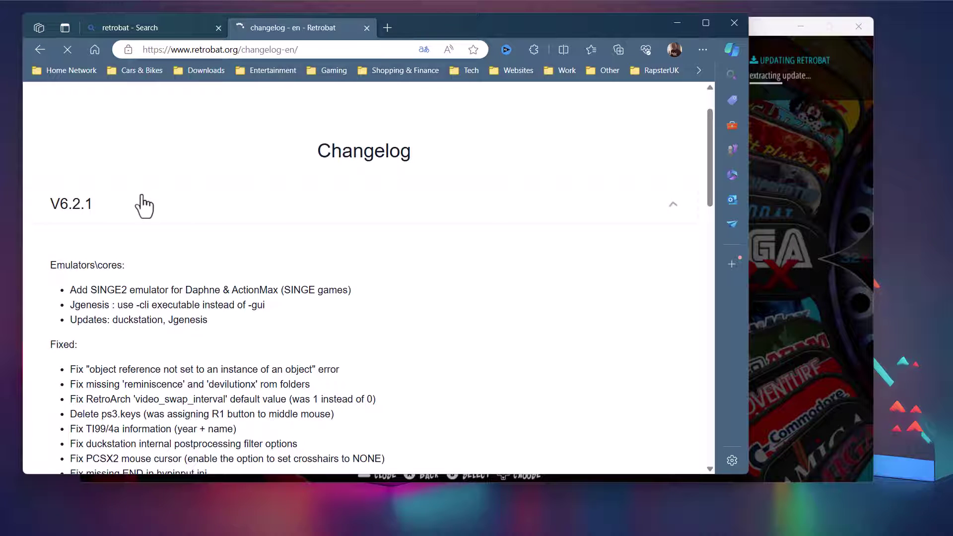
pyautogui.scroll(-1, 332, 297)
pyautogui.scroll(-2, 333, 297)
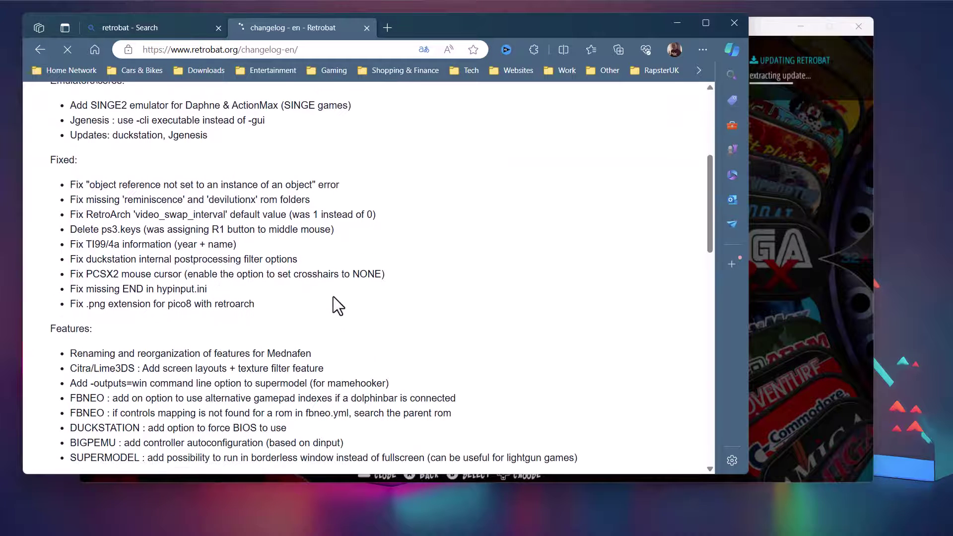
pyautogui.scroll(1, 333, 303)
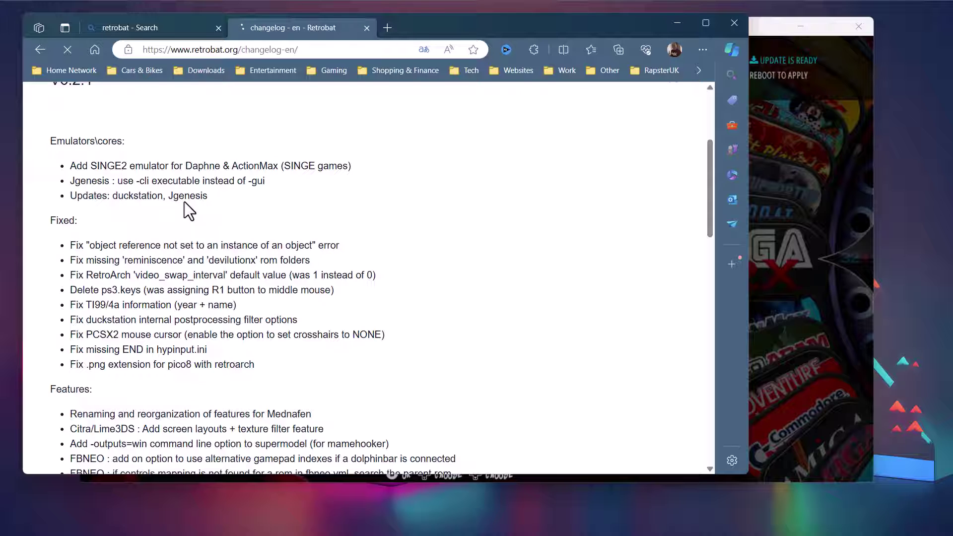
pyautogui.scroll(-1, 164, 204)
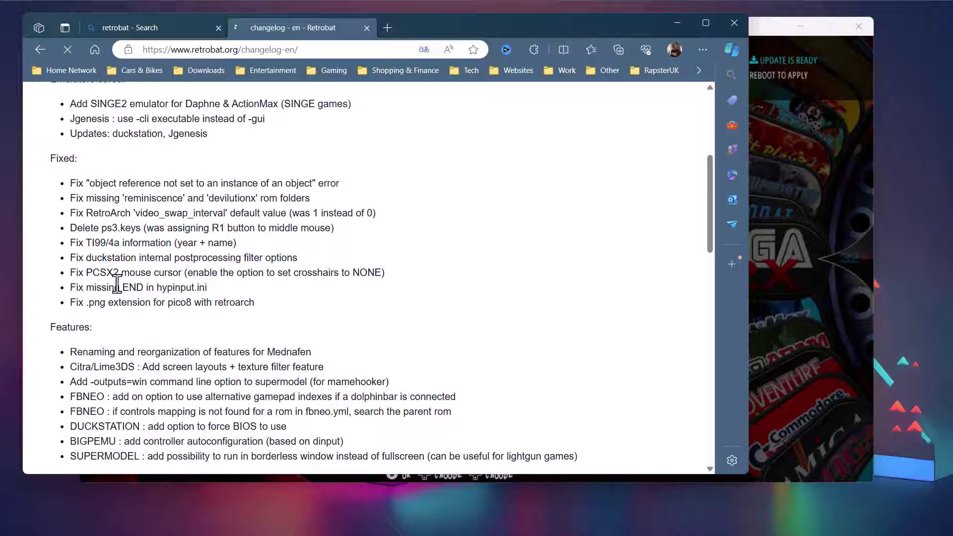
pyautogui.scroll(-1, 179, 329)
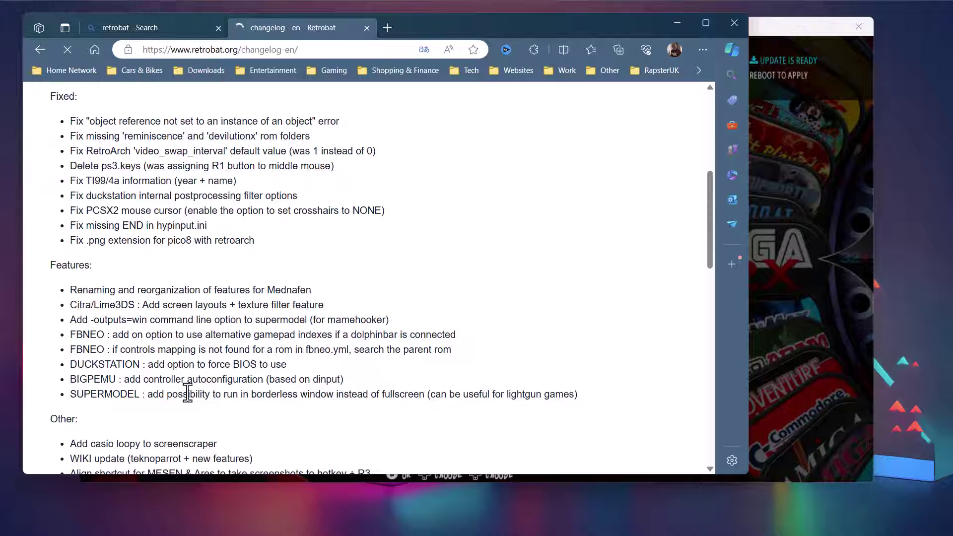
pyautogui.scroll(-1, 186, 392)
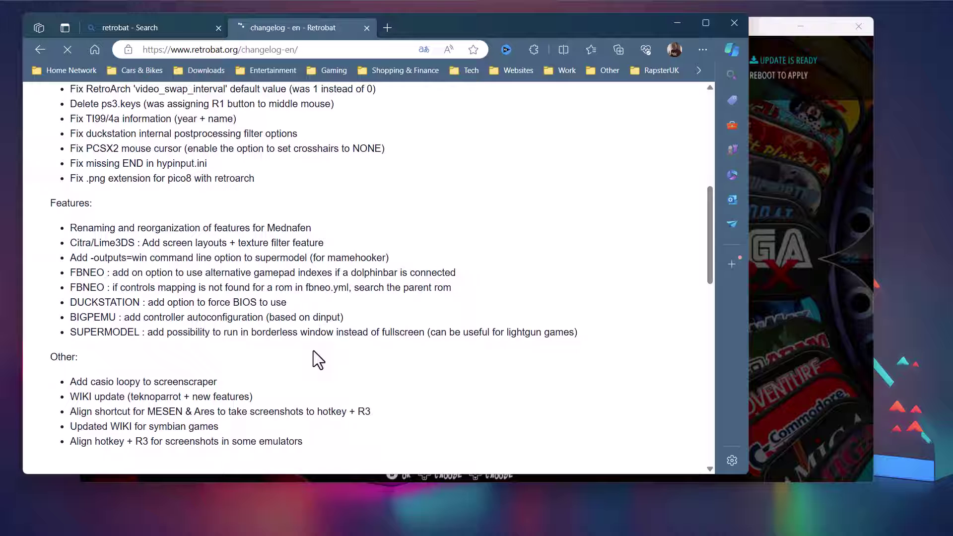
pyautogui.scroll(-1, 319, 358)
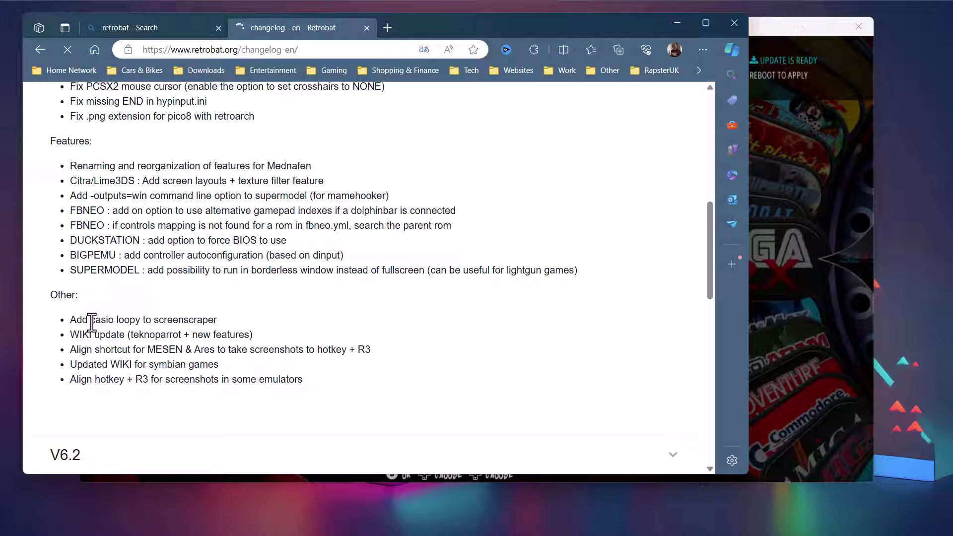
pyautogui.moveTo(91, 320); pyautogui.dragTo(140, 319)
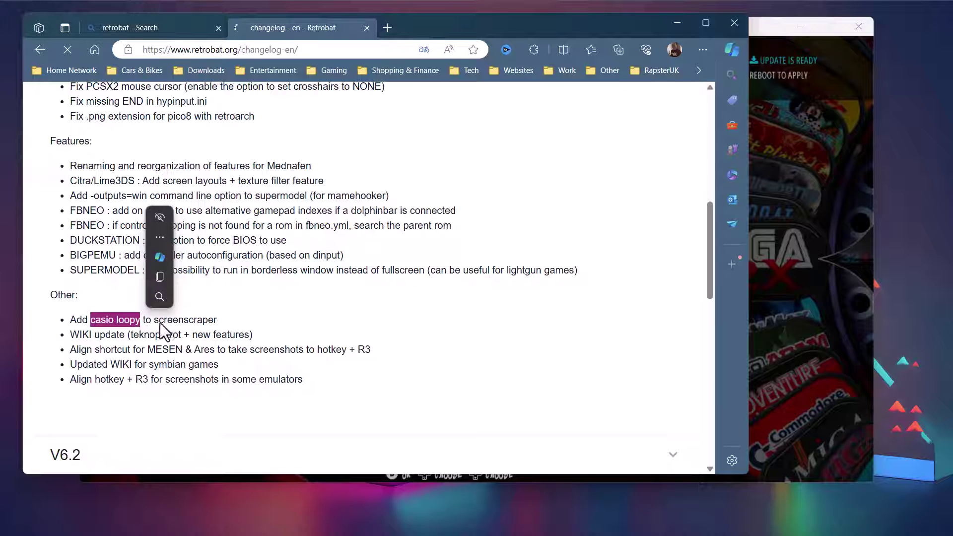
pyautogui.click(231, 330)
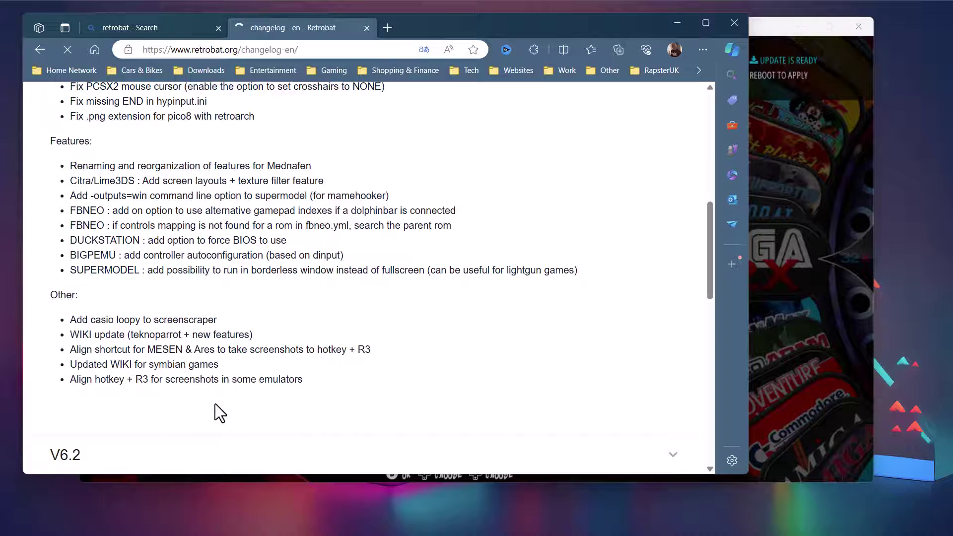
pyautogui.scroll(4, 234, 368)
pyautogui.scroll(4, 237, 358)
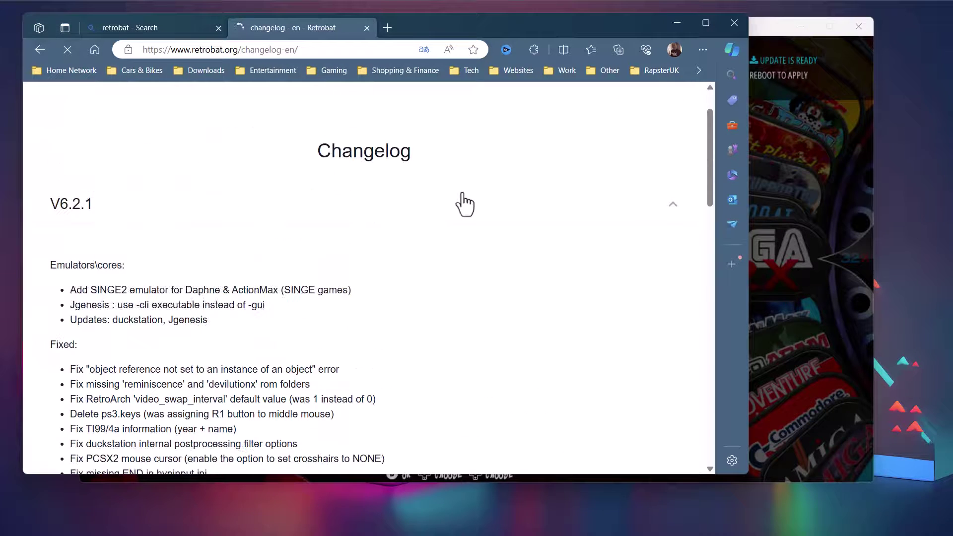
# Step: Switch back to EmulationStation, acknowledge the restart request for the update and close EmulationStation
pyautogui.click(676, 23)
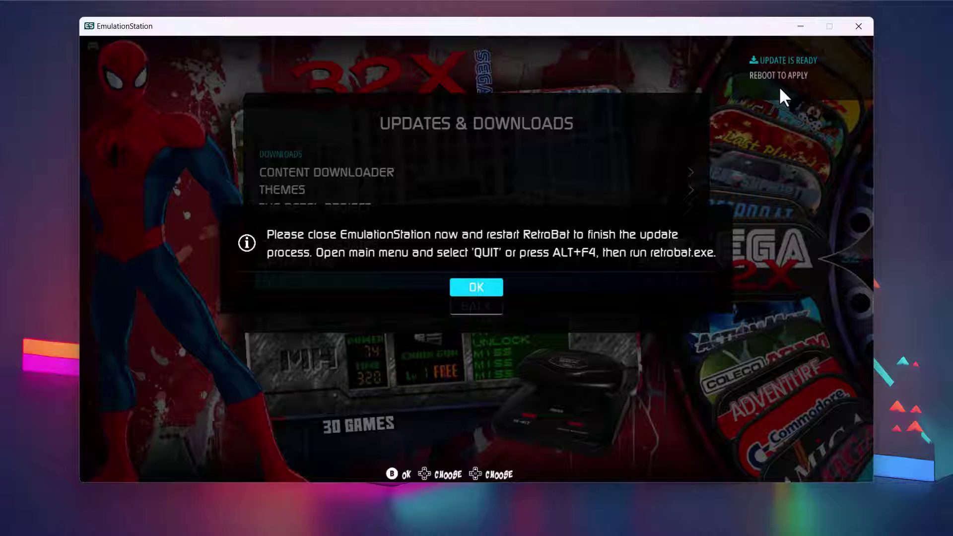
pyautogui.click(482, 284)
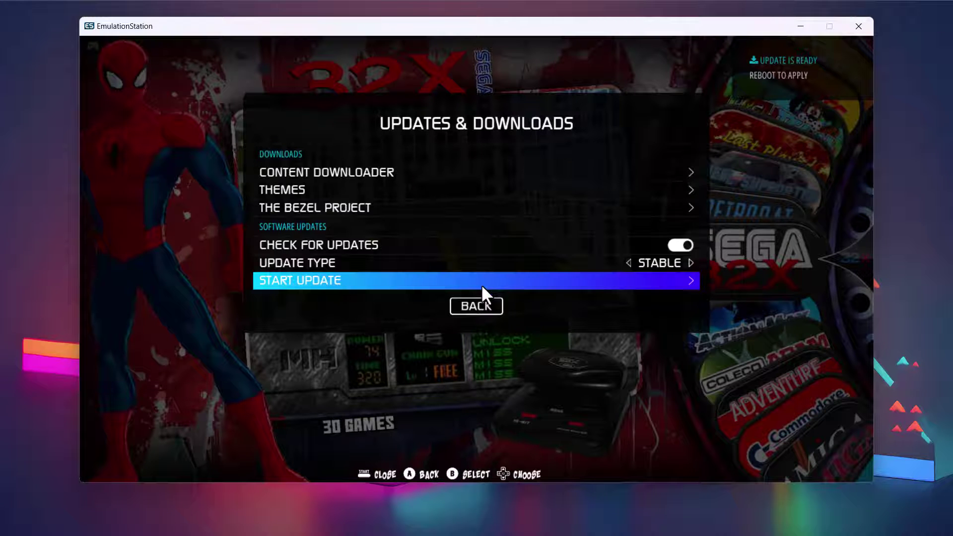
pyautogui.click(477, 305)
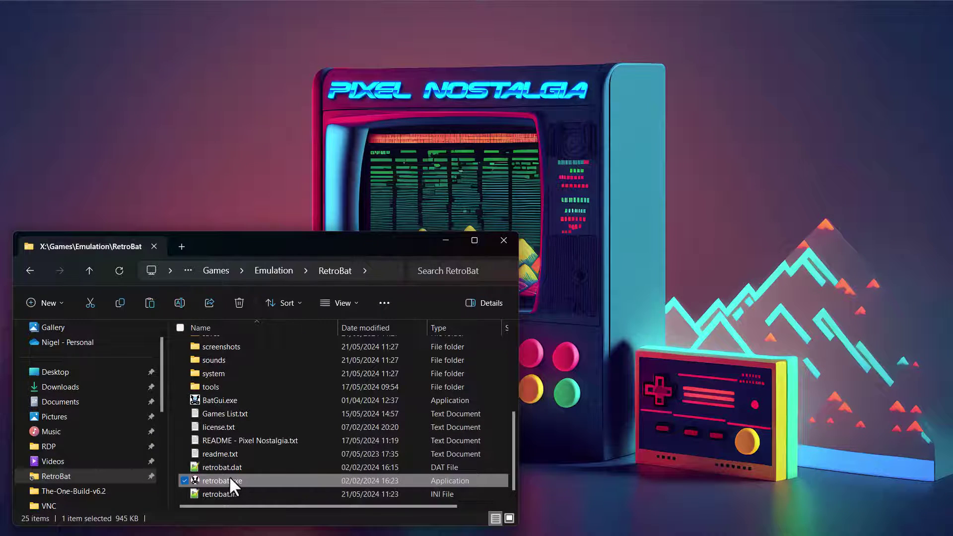
# Step: Launch retrobat.exe from the X:\Games\Emulation\RetroBat folder and check the installed version in EmulationStation's main menu
pyautogui.doubleClick(228, 479)
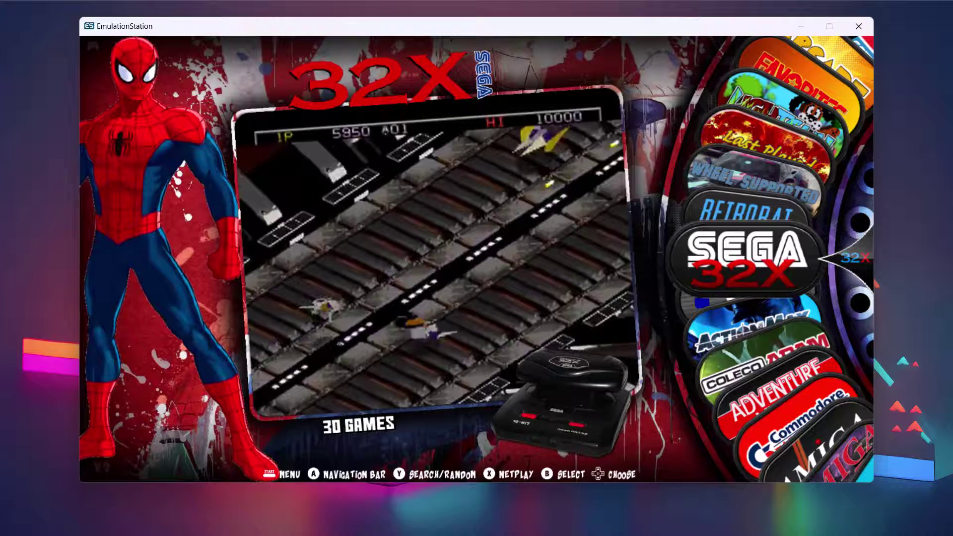
pyautogui.press('Escape')
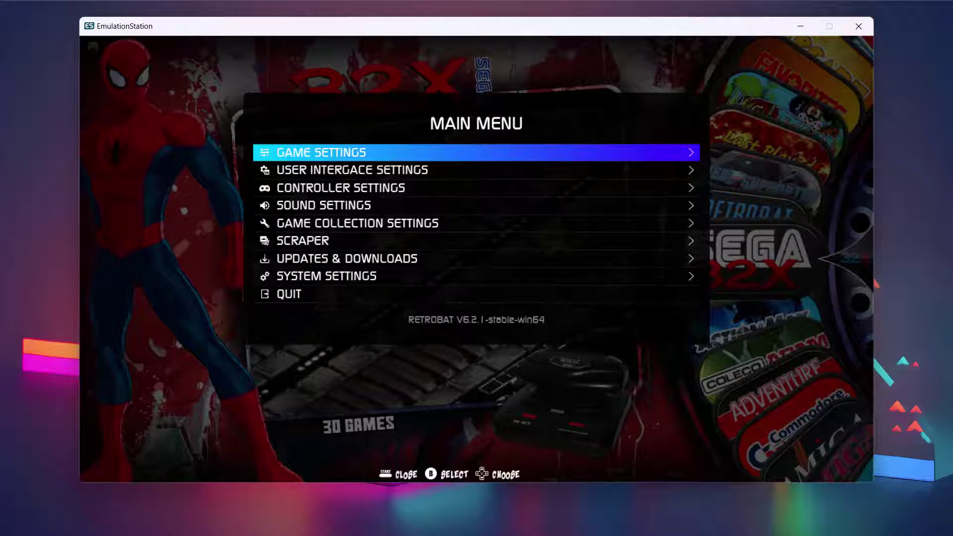
pyautogui.press('Down')
pyautogui.press('Down')
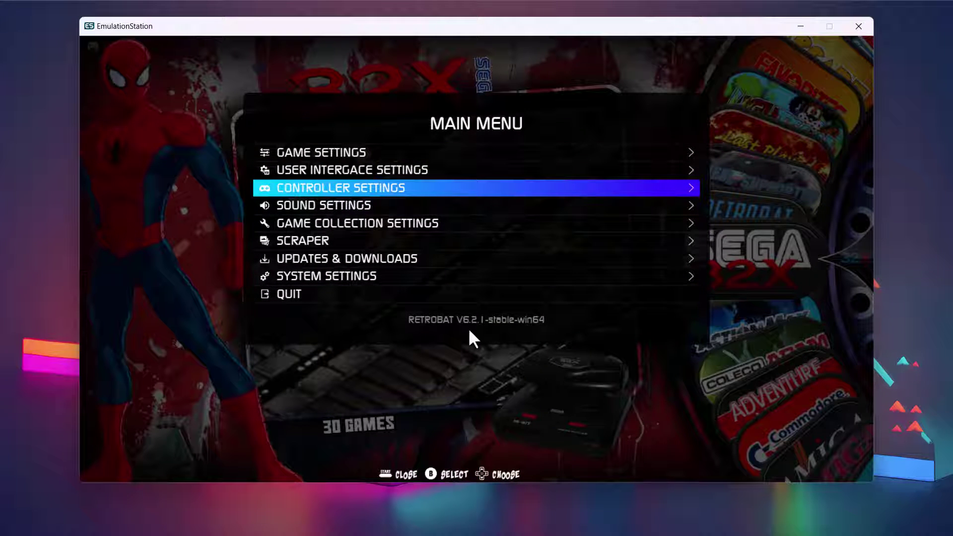